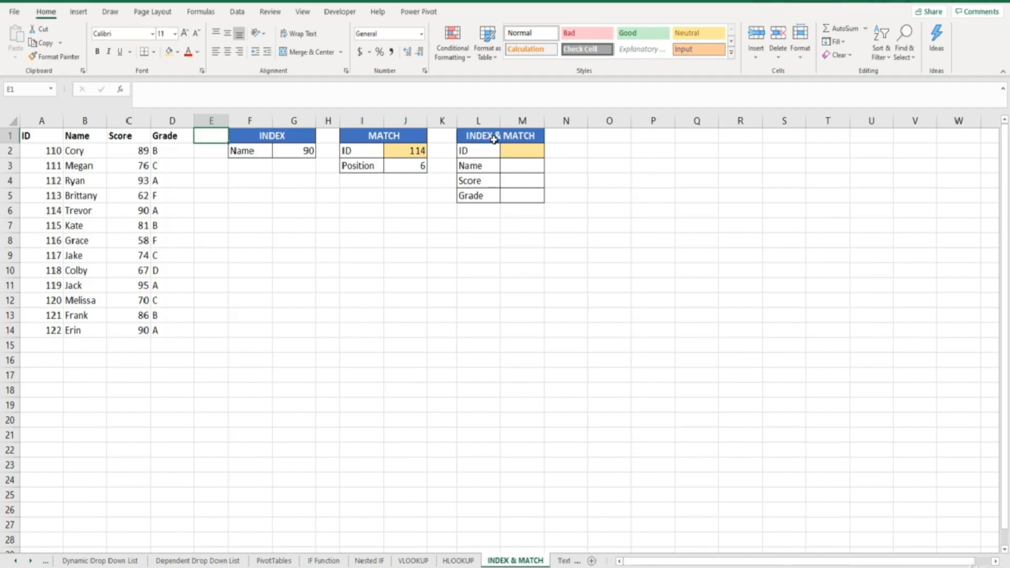
# Begin an INDEX formula in cell M3 with the absolute range $A$1:$D$14 as its array
pyautogui.click(512, 151)
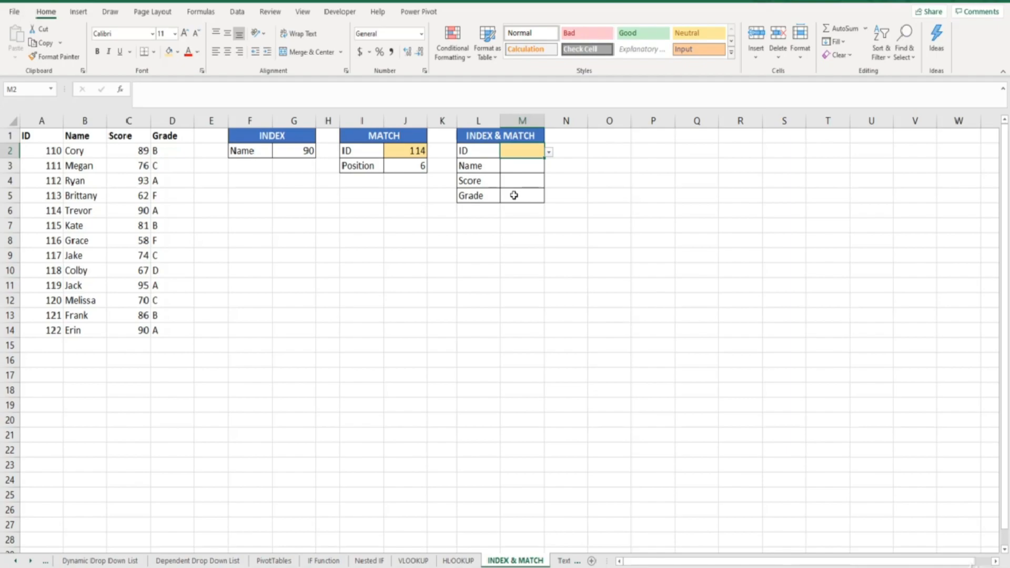
pyautogui.click(524, 167)
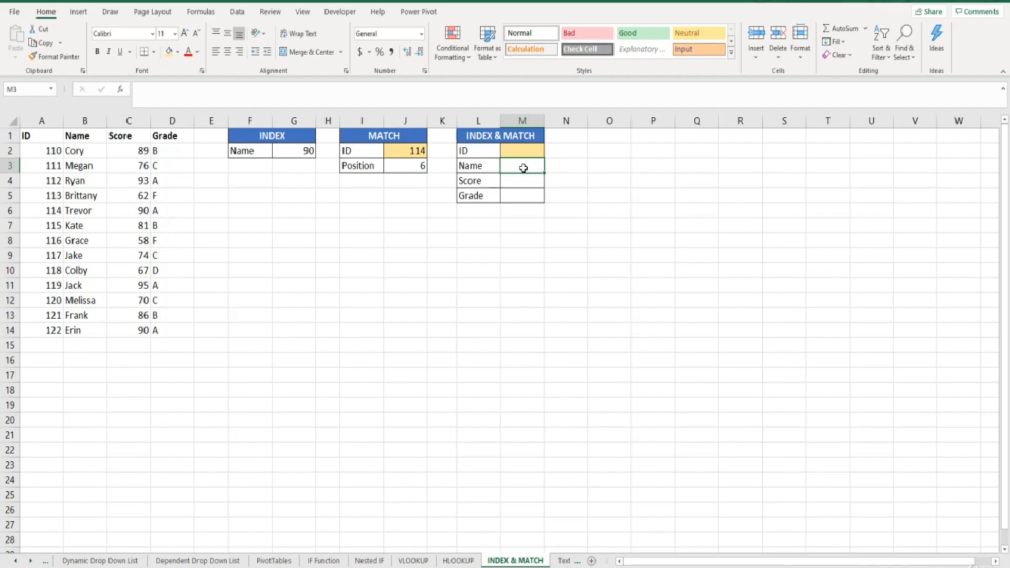
pyautogui.write('=')
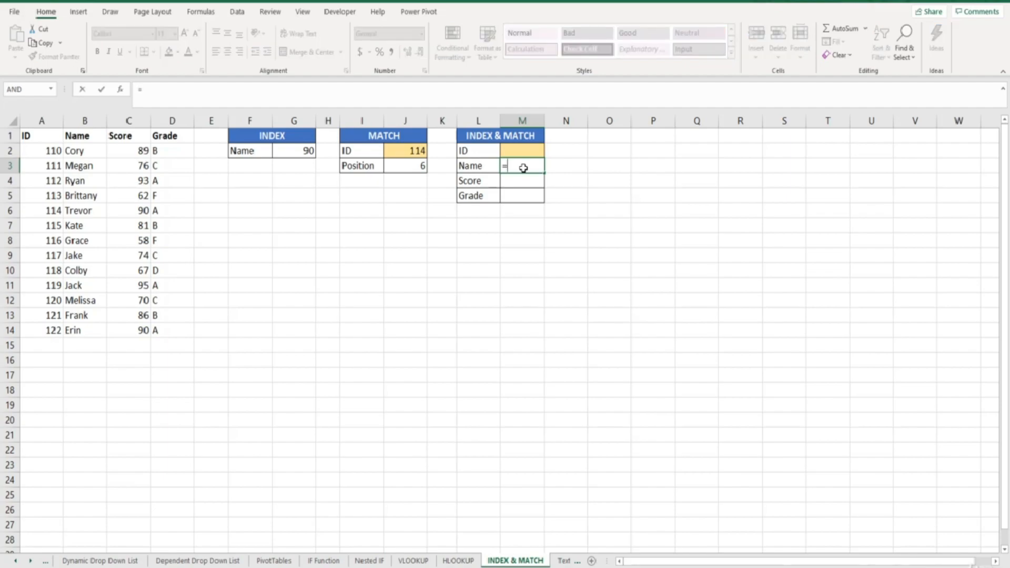
pyautogui.write('index')
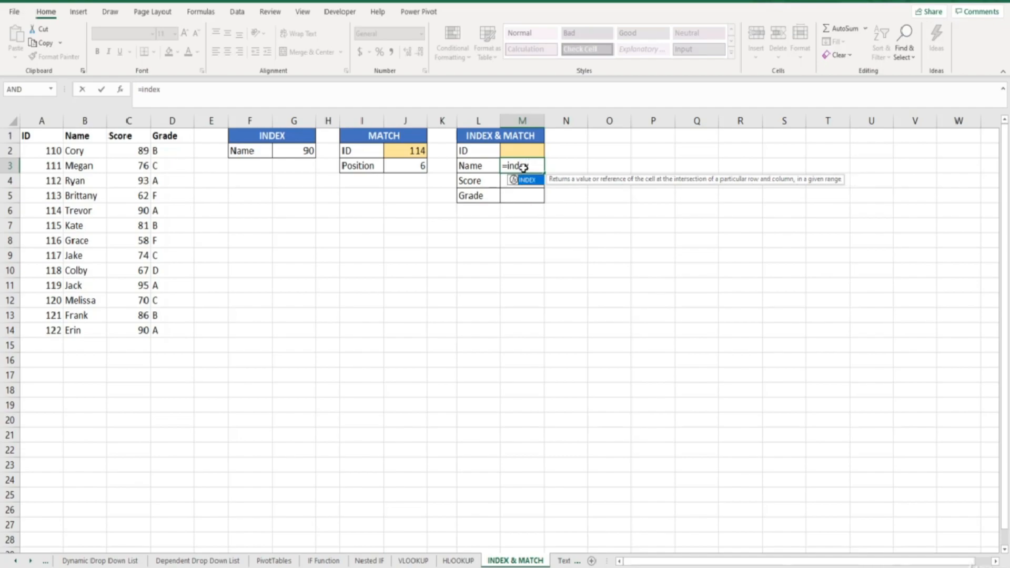
pyautogui.press('Tab')
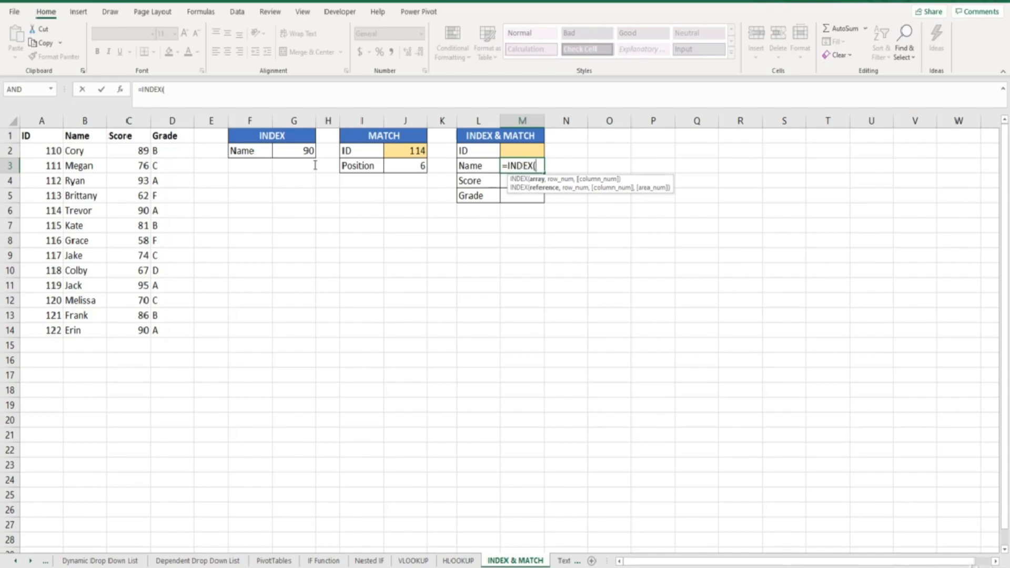
pyautogui.moveTo(50, 138); pyautogui.dragTo(165, 327)
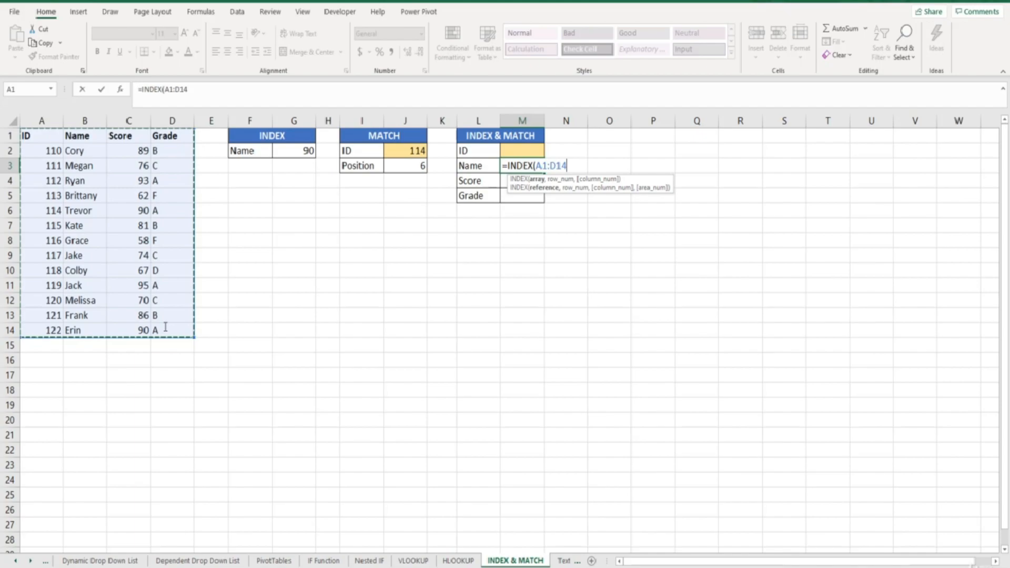
pyautogui.press('F4')
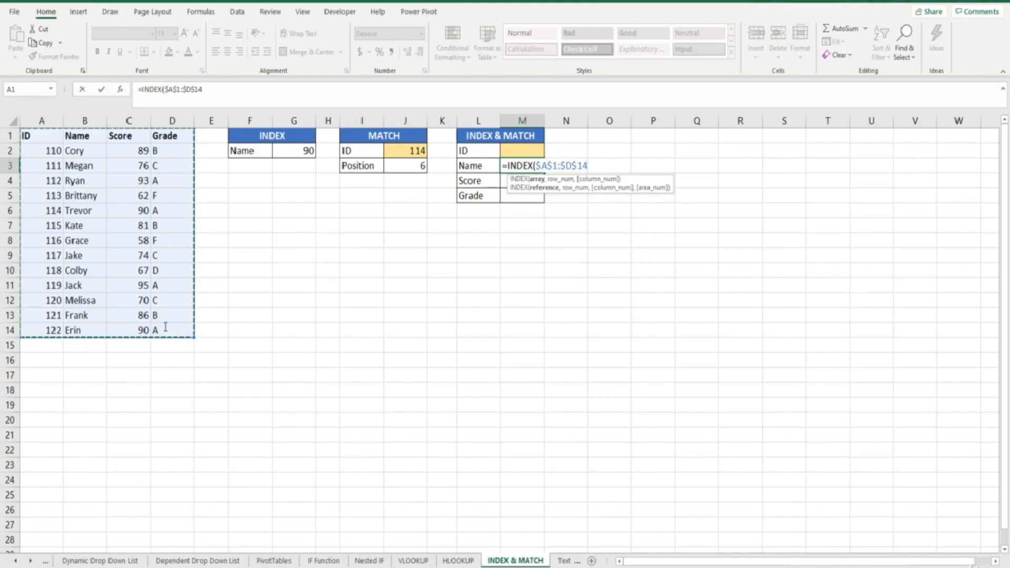
pyautogui.write(',')
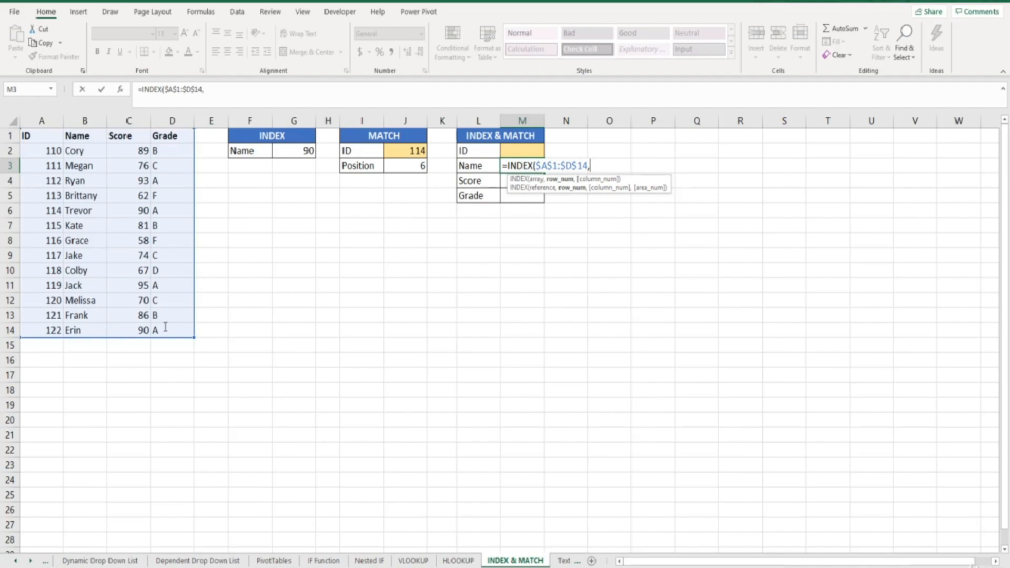
# Nest a MATCH as the INDEX row number, looking up $M$2 in $A$1:$A$14 with match type 0
pyautogui.write('match')
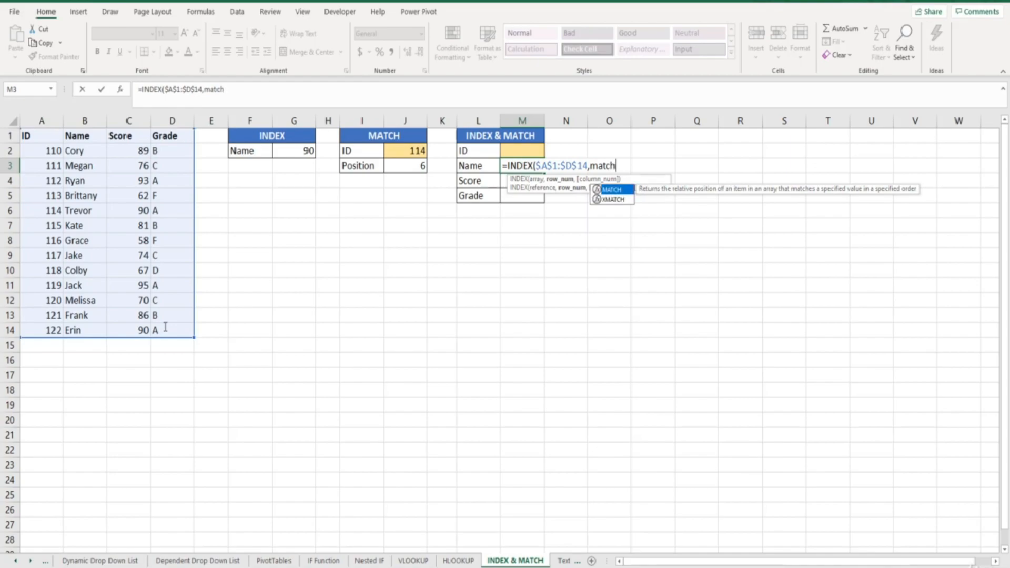
pyautogui.write('(')
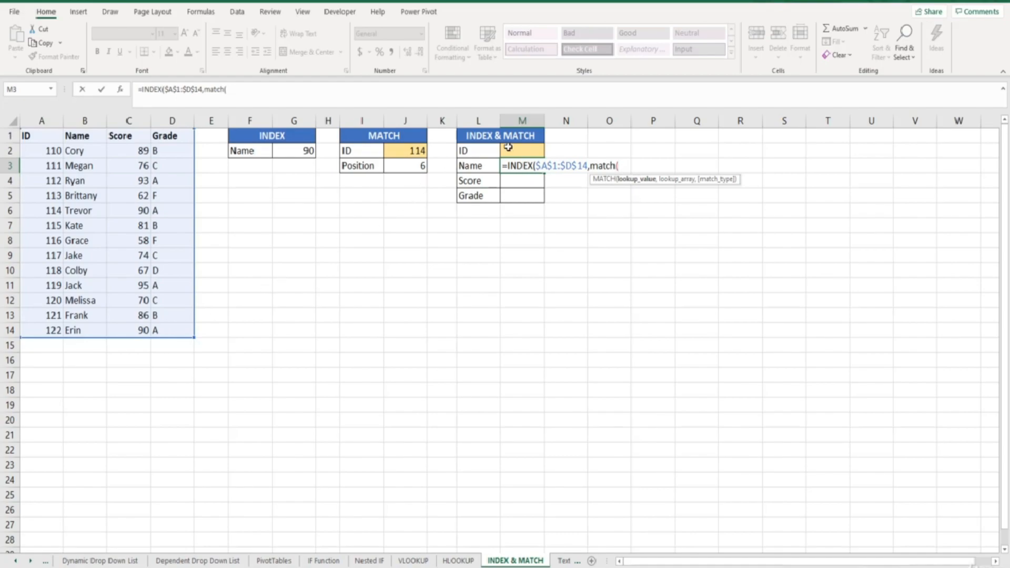
pyautogui.click(508, 148)
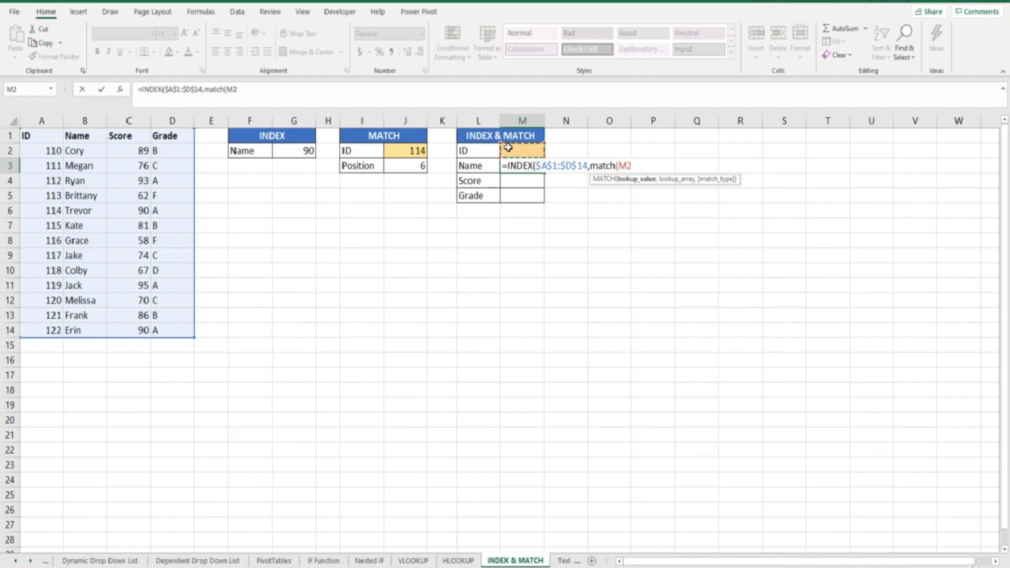
pyautogui.press('F4')
pyautogui.write(',')
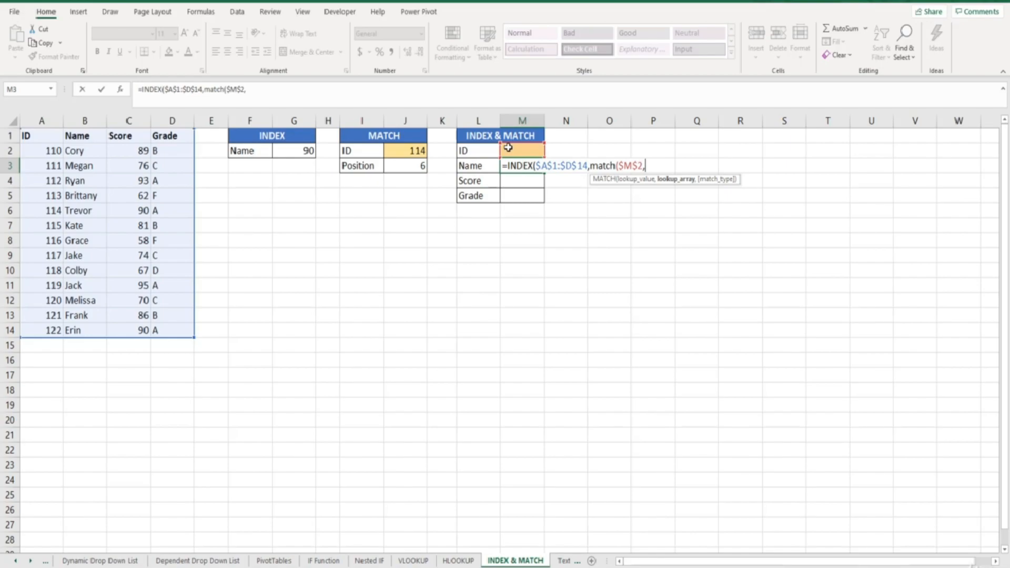
pyautogui.moveTo(55, 136); pyautogui.dragTo(33, 329)
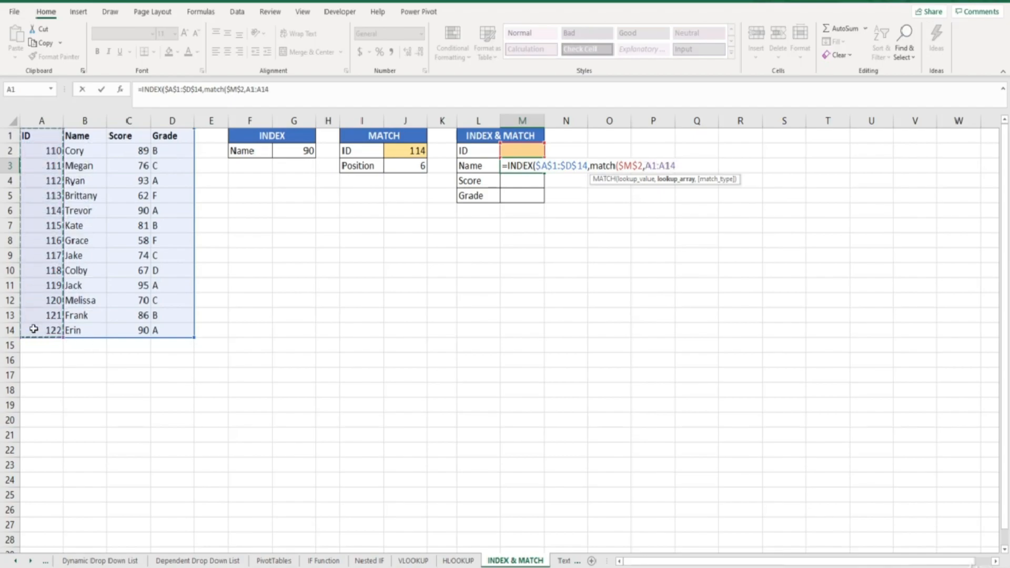
pyautogui.press('F4')
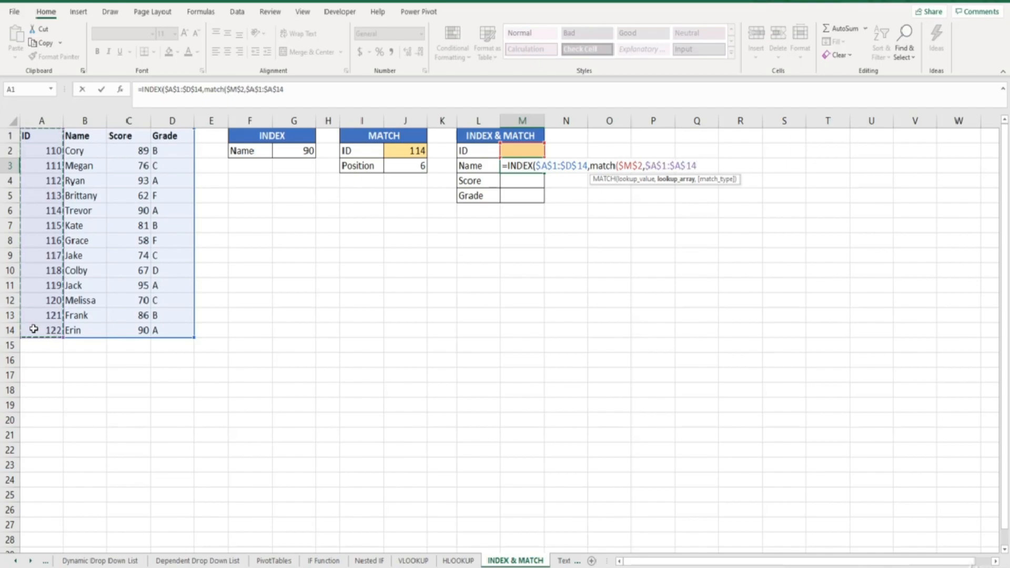
pyautogui.write(',')
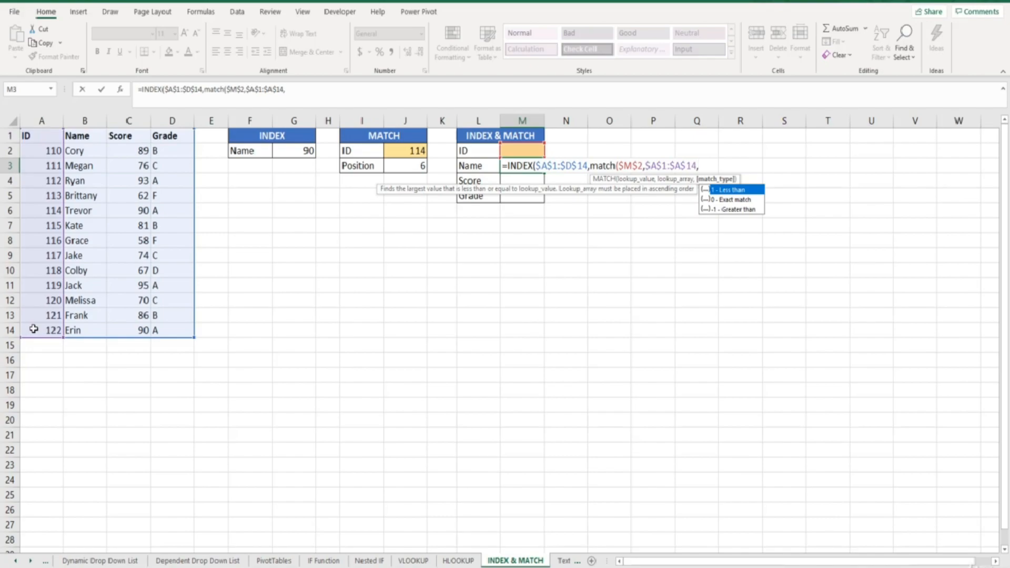
pyautogui.write('0')
pyautogui.write('),')
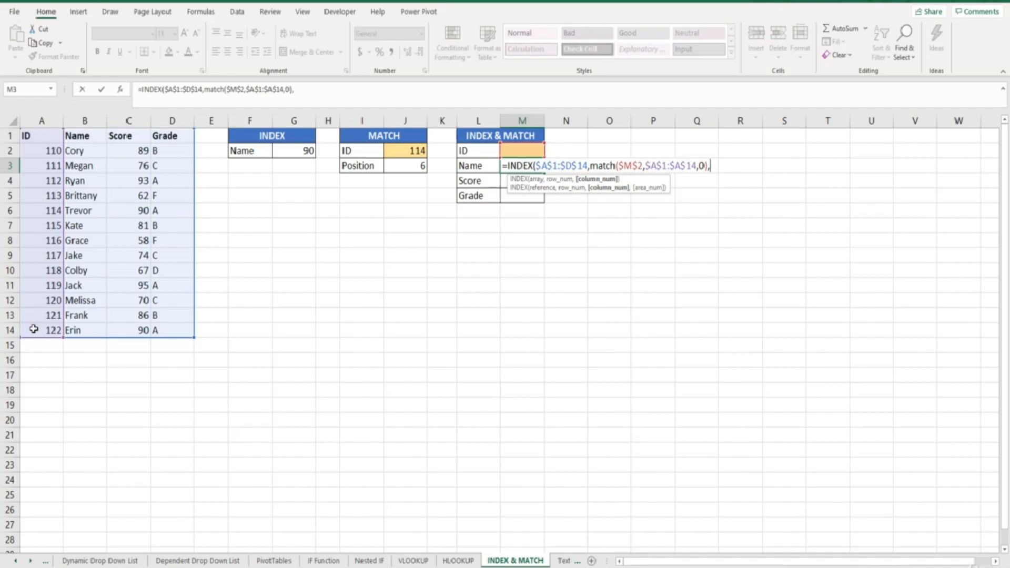
# Set the INDEX column number to 2 and complete the Name formula in M3
pyautogui.write('2')
pyautogui.write(')')
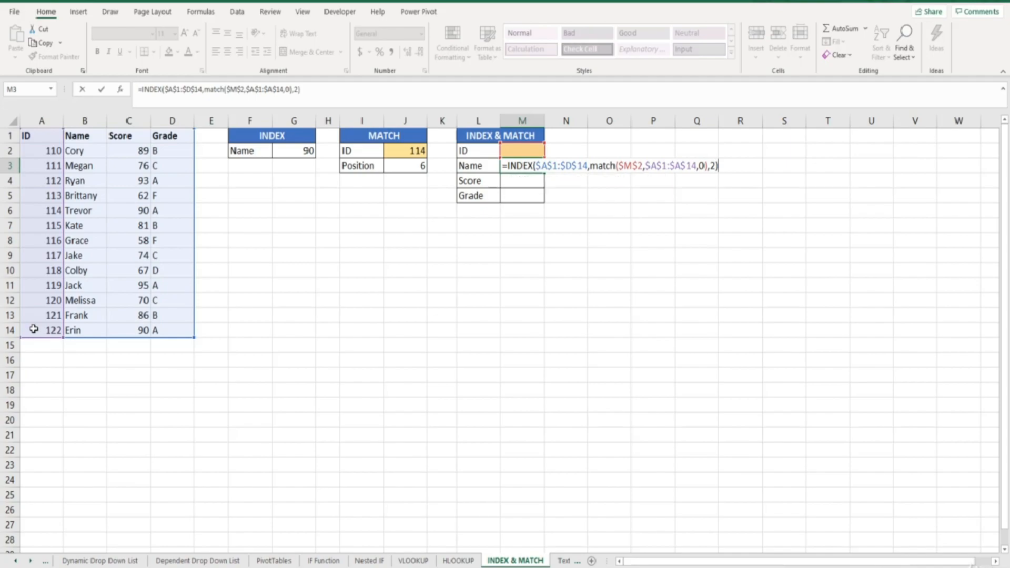
pyautogui.press('Return')
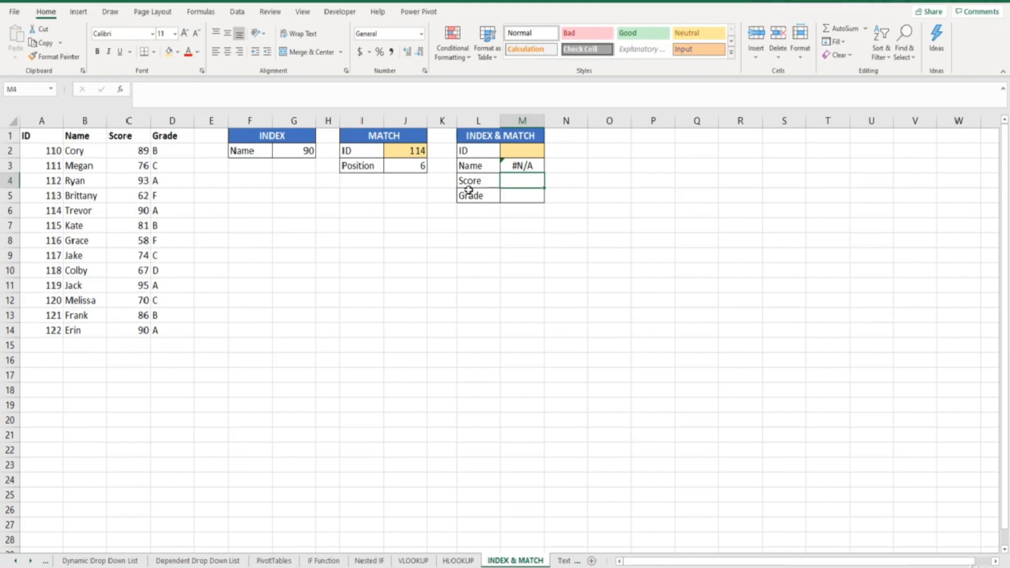
# Choose ID 119 in cell M2 and check the returned name against its row in the data table
pyautogui.click(520, 151)
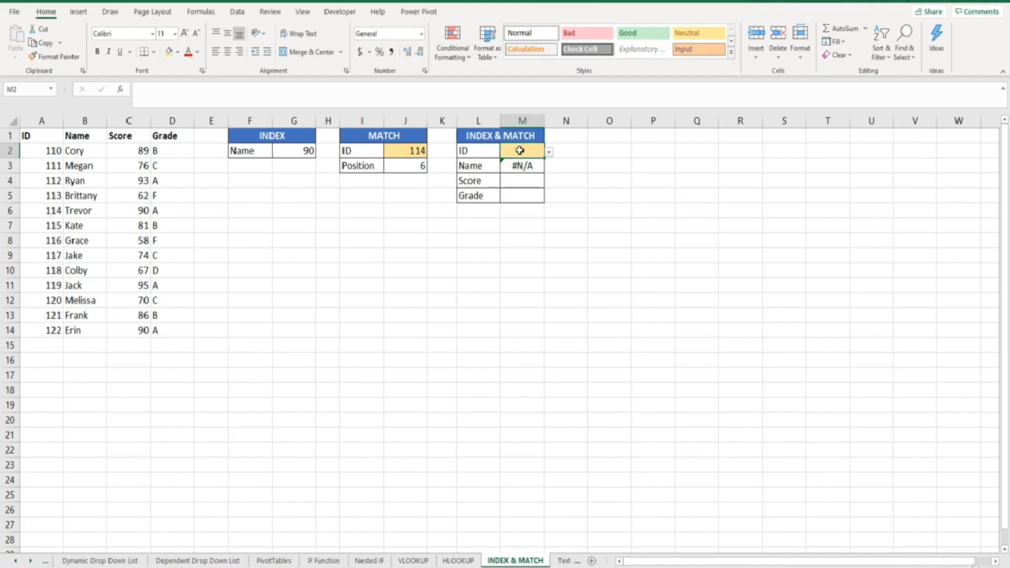
pyautogui.click(549, 151)
pyautogui.moveTo(545, 185); pyautogui.dragTo(536, 215)
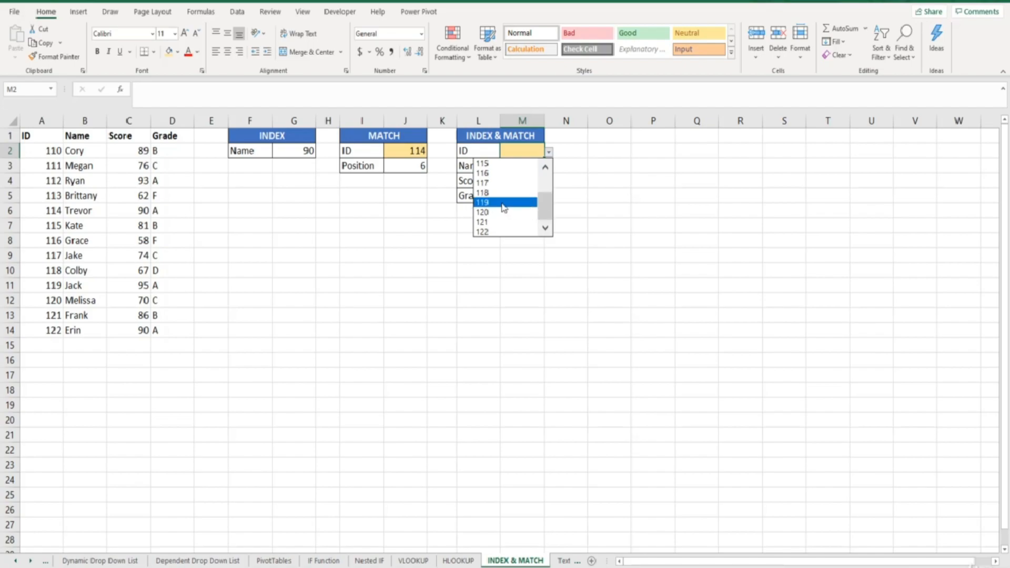
pyautogui.click(504, 203)
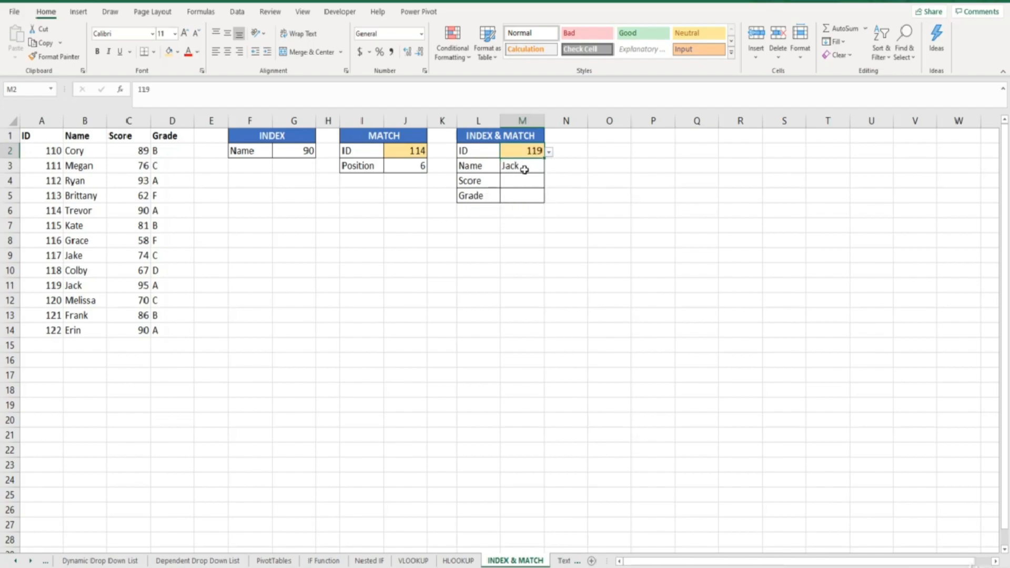
pyautogui.press('Down')
pyautogui.press('Down')
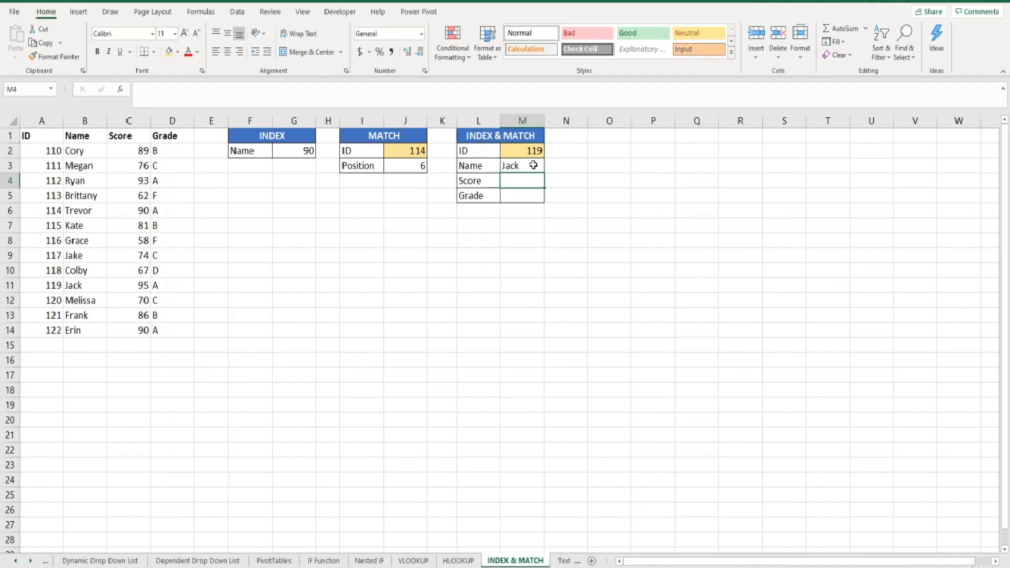
pyautogui.moveTo(92, 288); pyautogui.dragTo(28, 288)
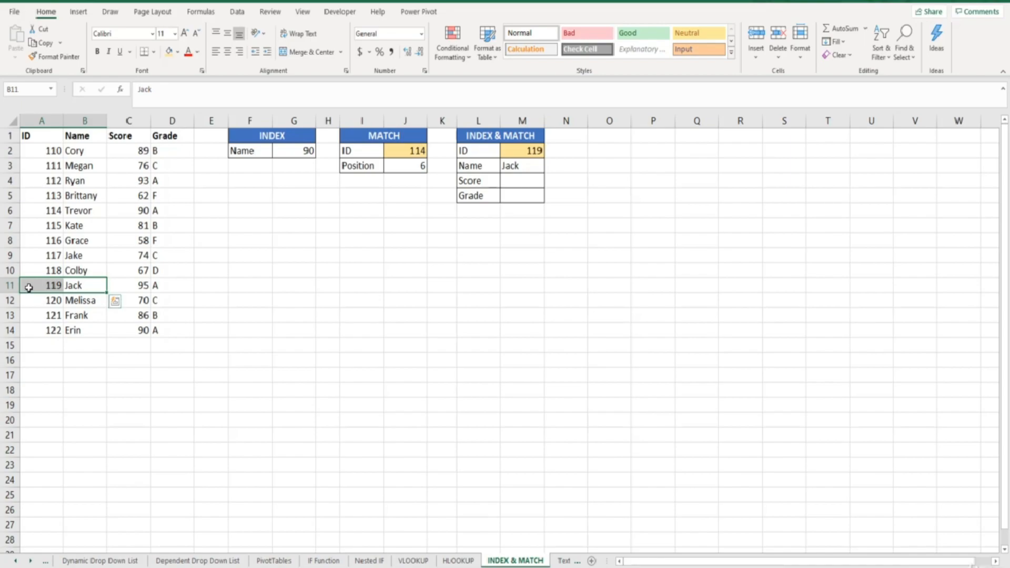
# Copy the Name formula from M3 down through M5 and set the column number in the Score formula to 3
pyautogui.click(523, 164)
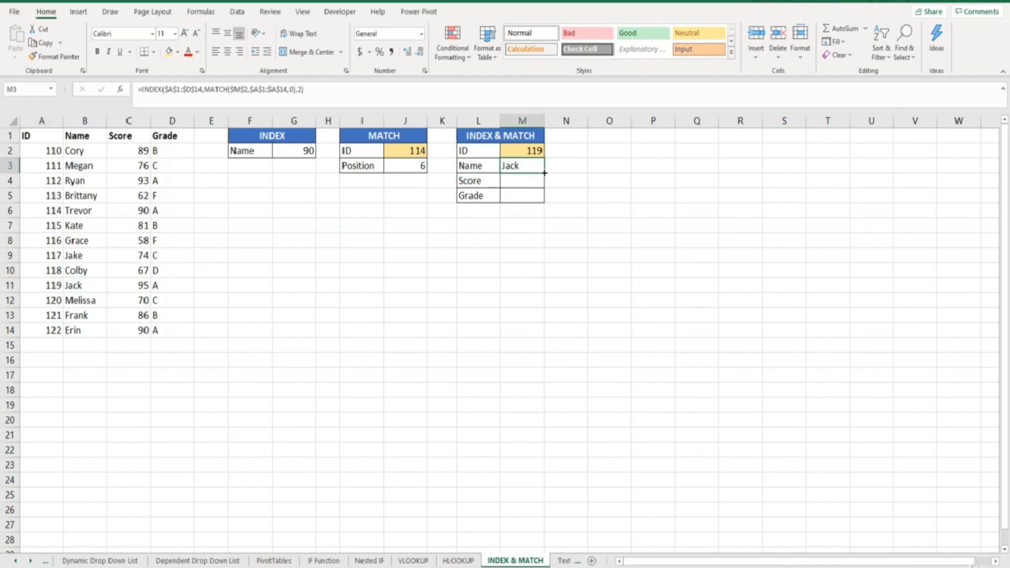
pyautogui.moveTo(544, 173); pyautogui.dragTo(544, 205)
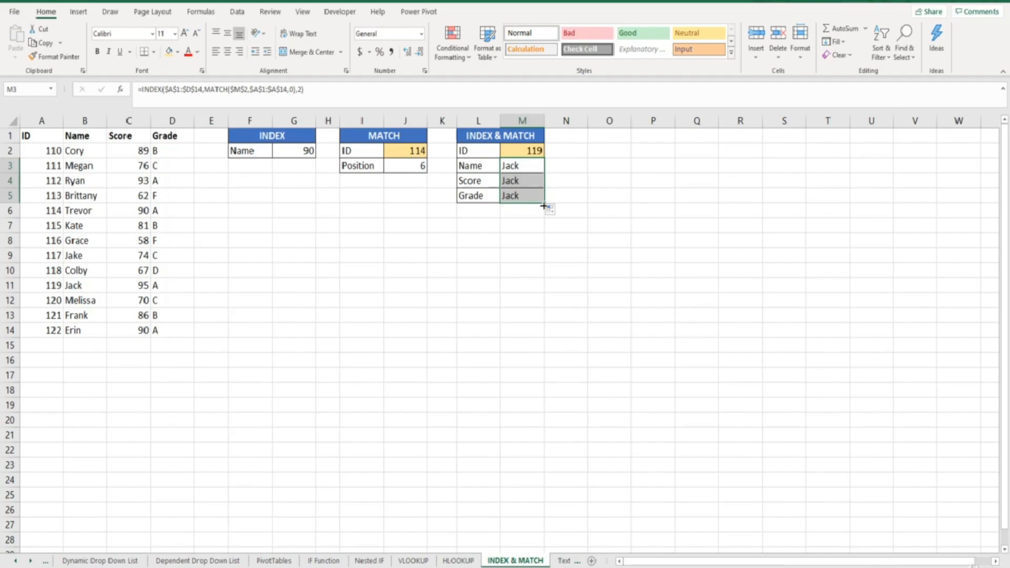
pyautogui.click(529, 178)
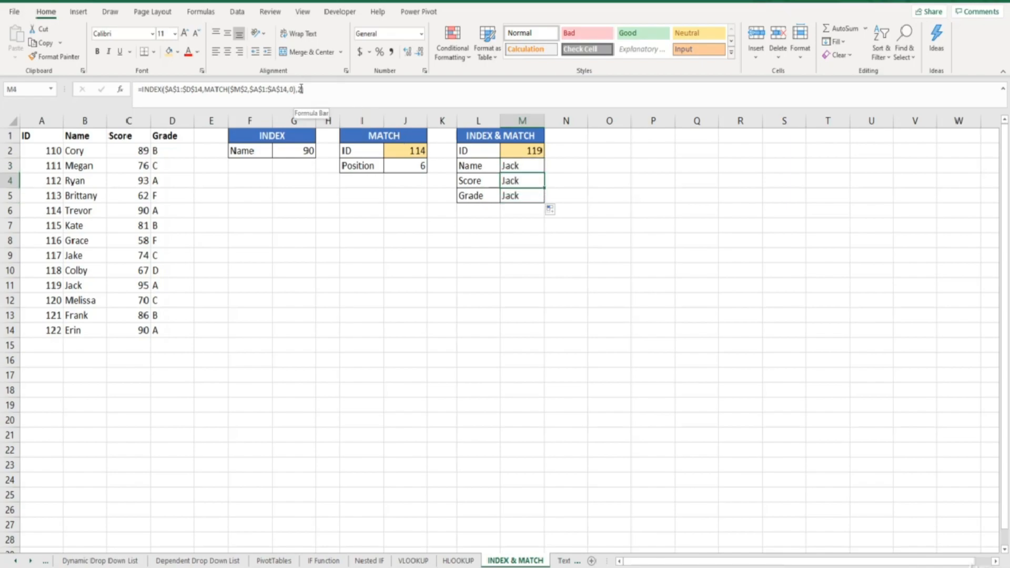
pyautogui.click(303, 90)
pyautogui.press('BackSpace')
pyautogui.write('3')
pyautogui.press('Return')
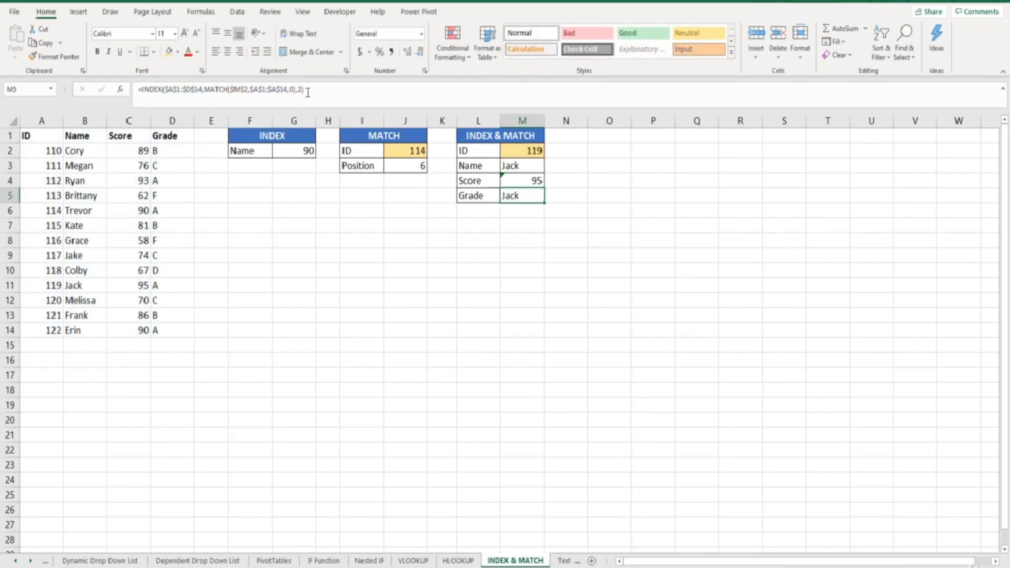
# Set the column number in the Grade formula in M5 to 4
pyautogui.click(301, 89)
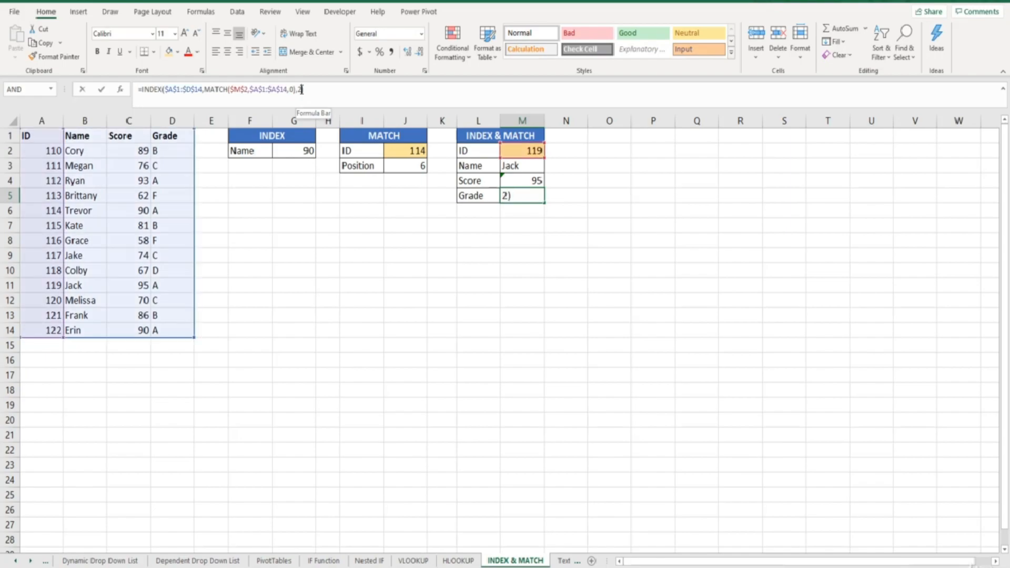
pyautogui.press('BackSpace')
pyautogui.write('4')
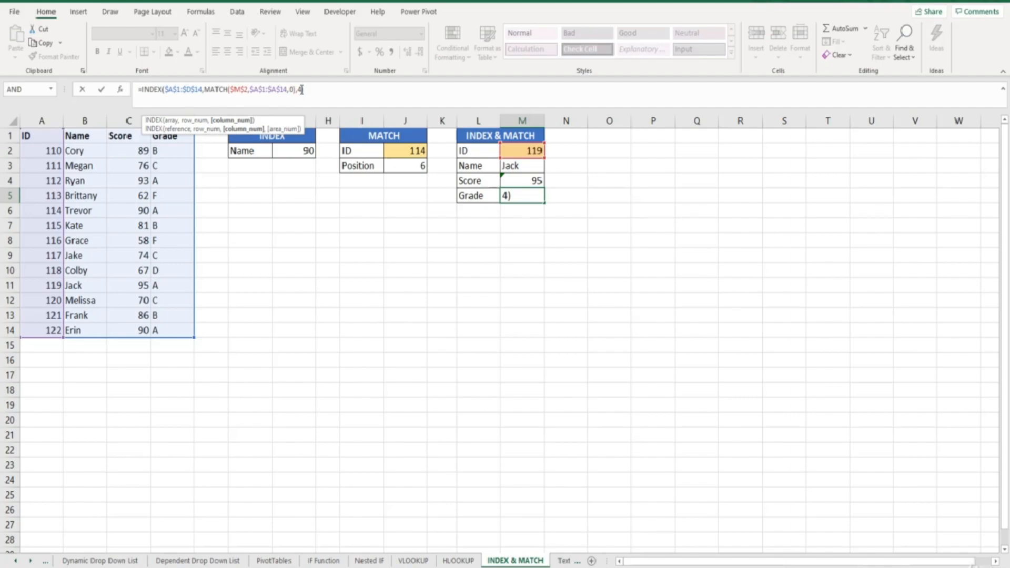
pyautogui.press('Return')
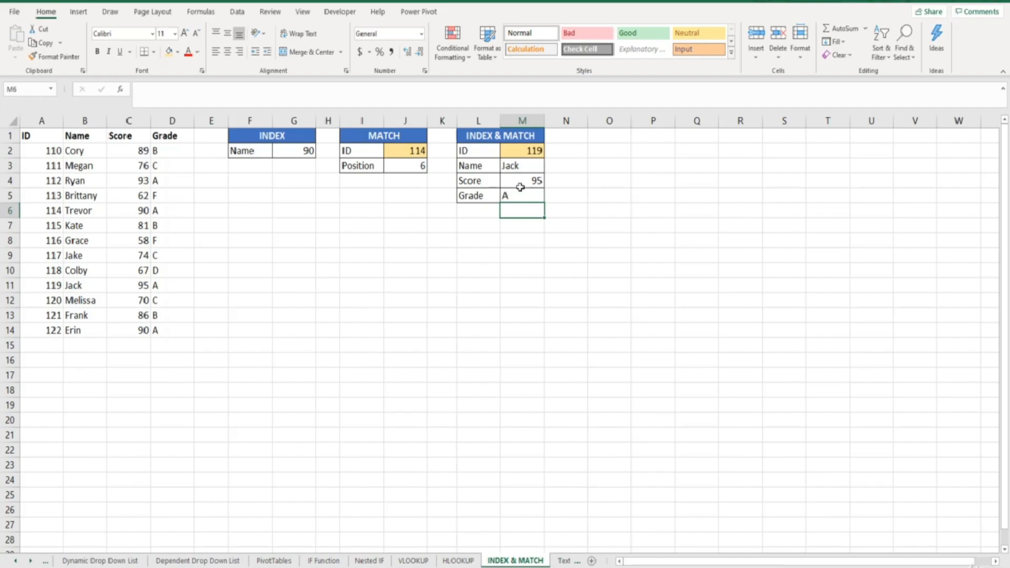
# Choose ID 121 in cell M2 and inspect the Name and Score formulas in M3 and M4
pyautogui.click(519, 152)
pyautogui.click(548, 152)
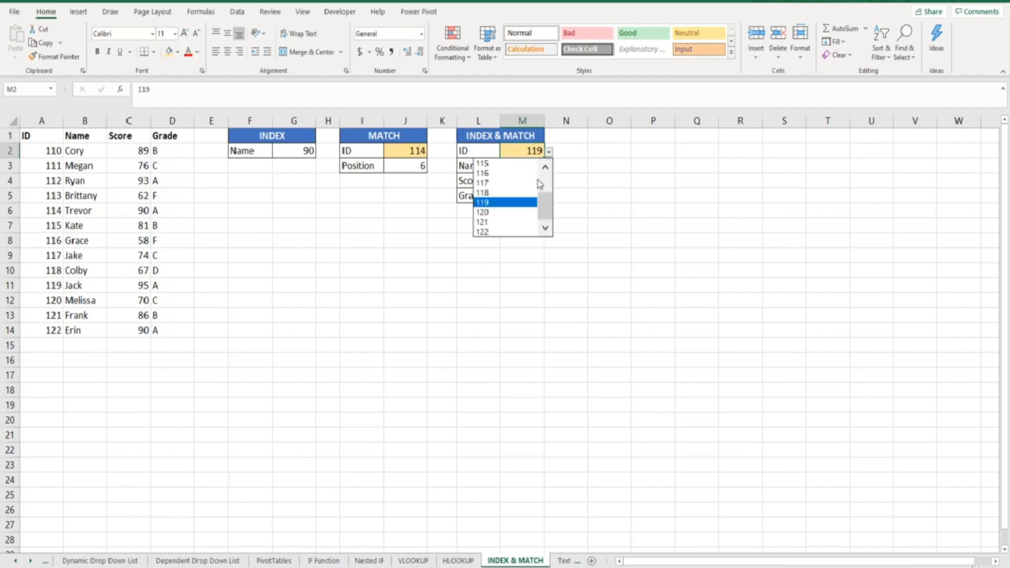
pyautogui.click(522, 221)
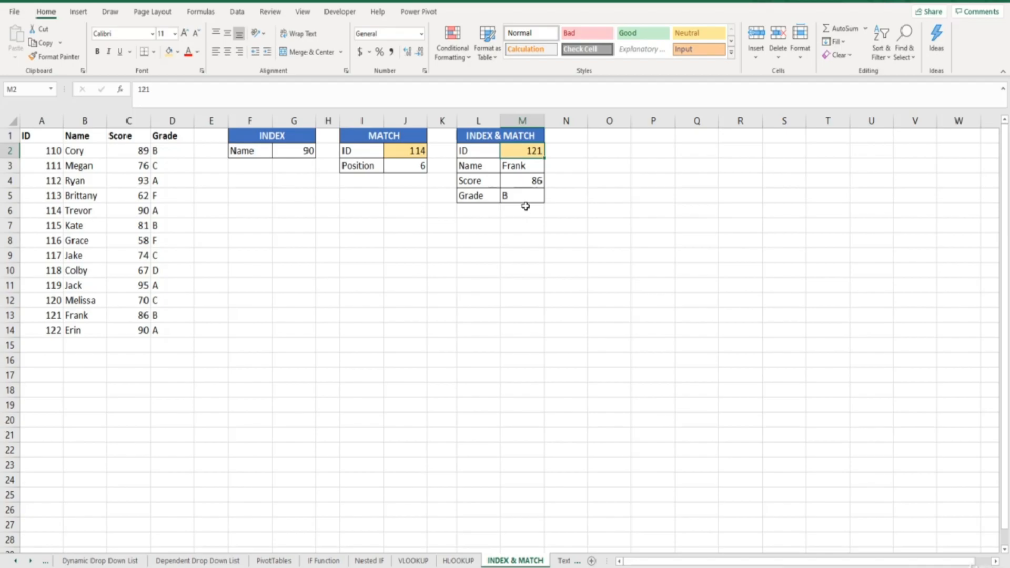
pyautogui.click(532, 166)
pyautogui.click(526, 180)
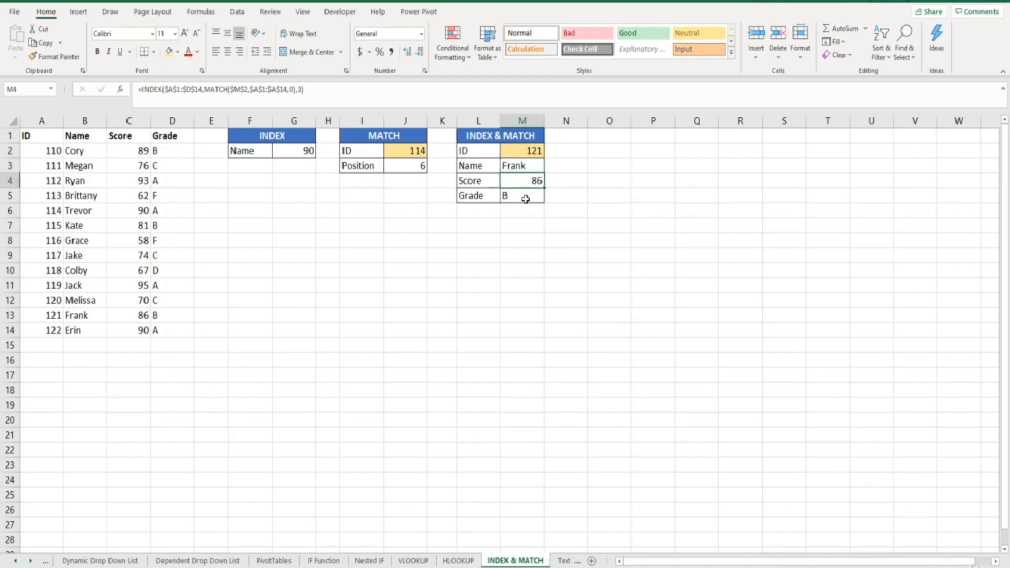